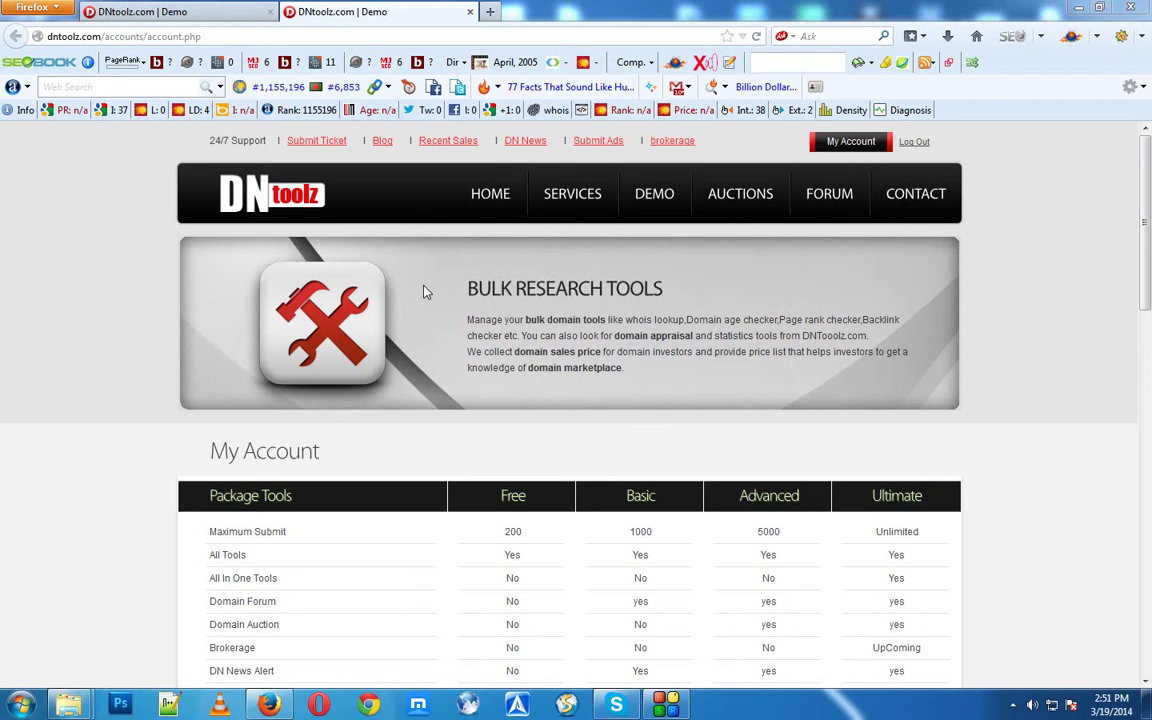
Open the Bulk Whois Checker from the General Tools list.
left_click(1150, 398)
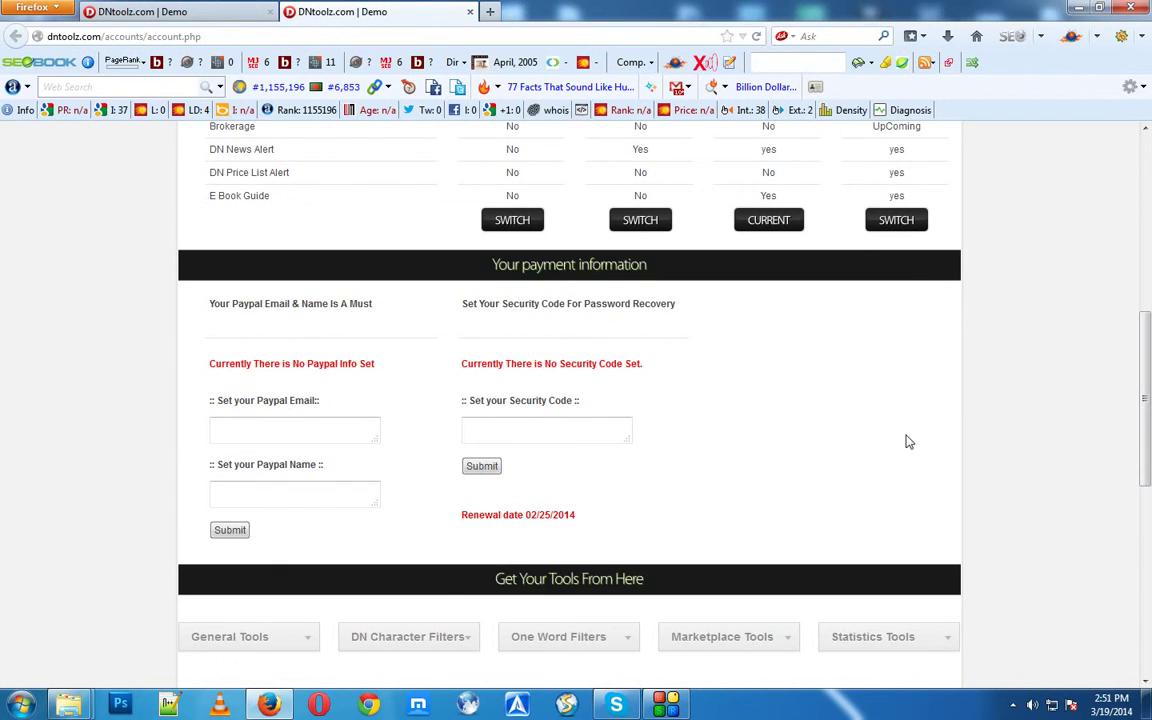
scroll(360, 550, "down", 5)
scroll(252, 319, "up", 3)
left_click(252, 363)
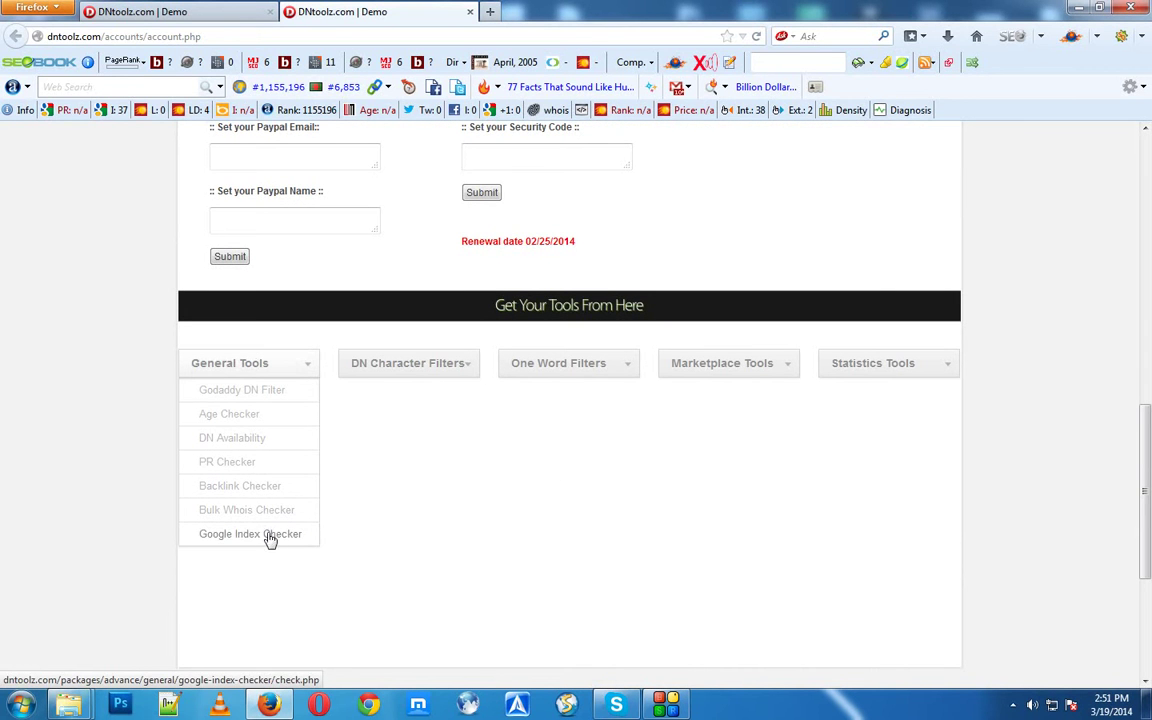
left_click(238, 516)
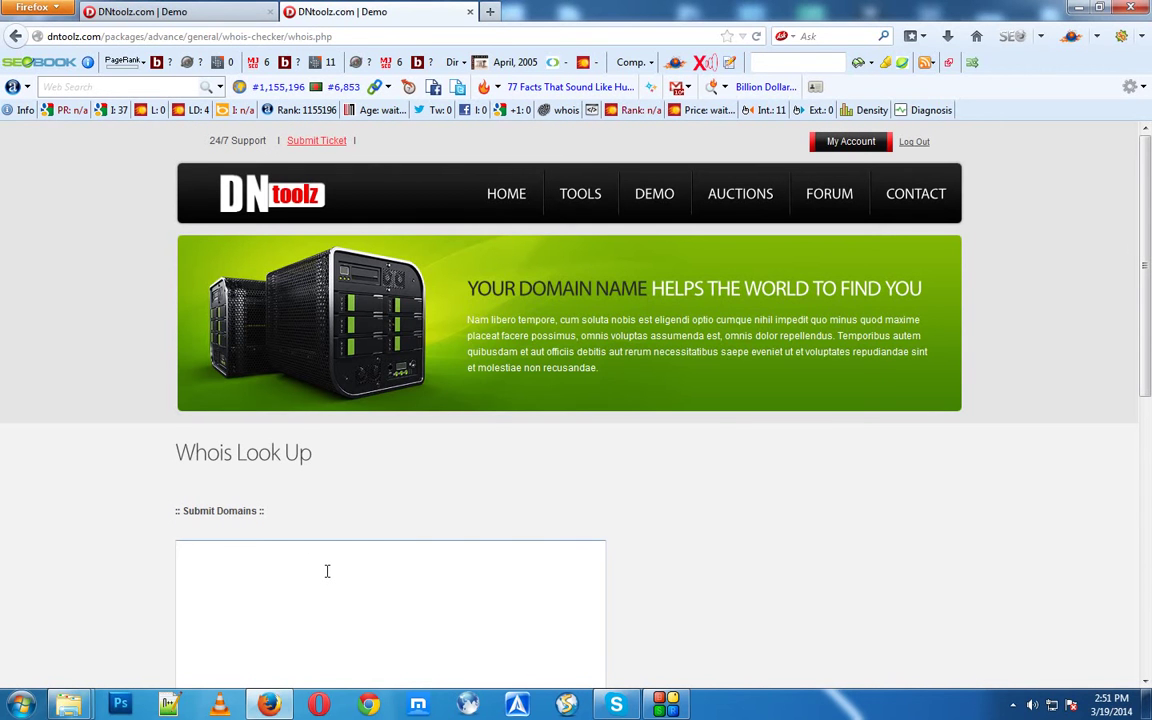
Enter dkal.com, odas.com, qkin.com, plfx.com and qkfg.com, one per line, in the Submit Domains box.
left_click(326, 571)
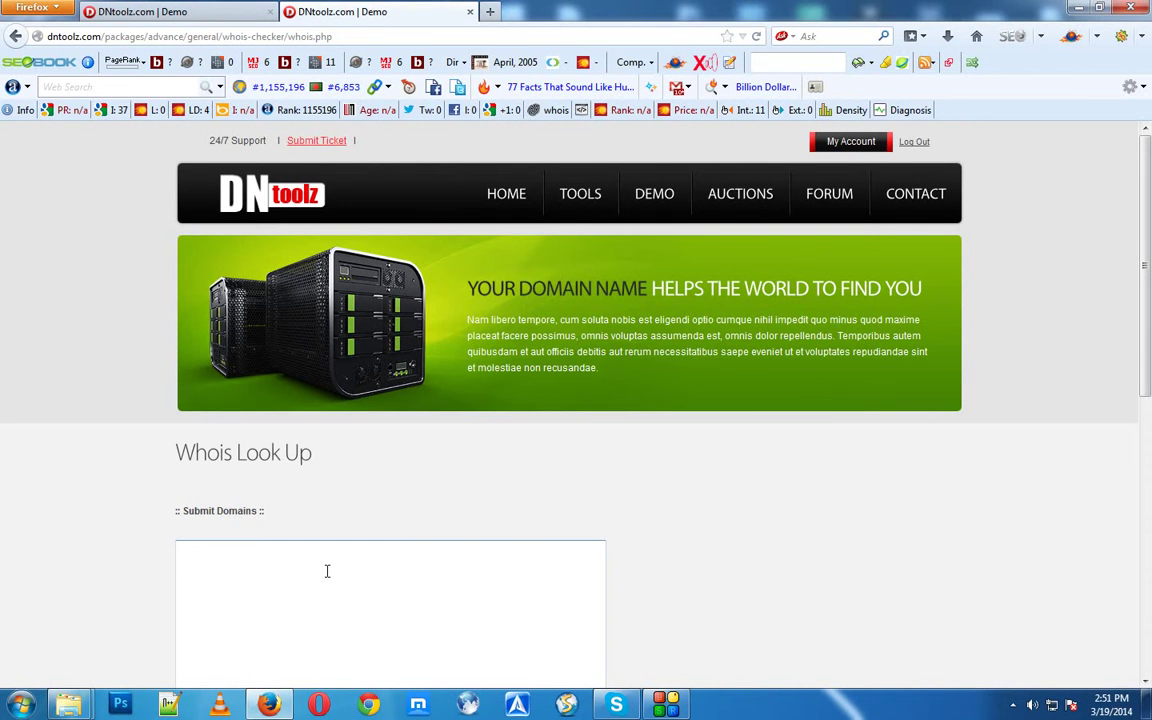
type("dkal.com")
key("Return")
type("odas.com")
key("Return")
type("qkin")
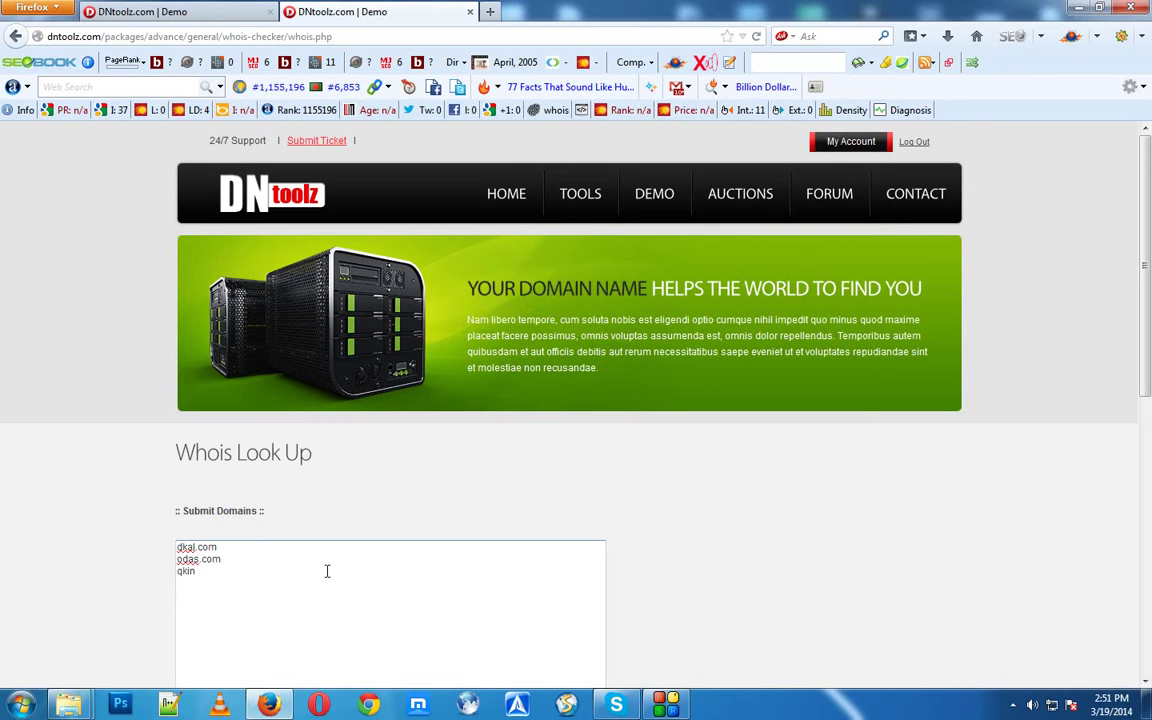
type(".com")
key("Return")
type("plfx.com")
key("Return")
type("qkfg.com")
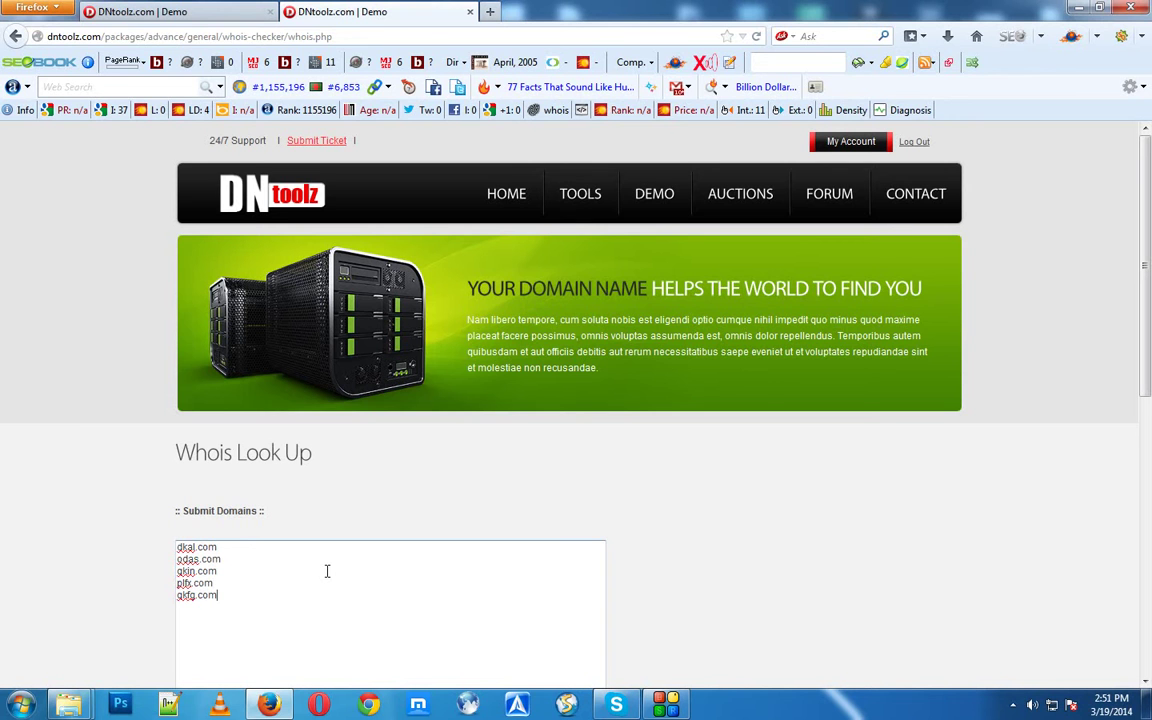
scroll(602, 589, "down", 5)
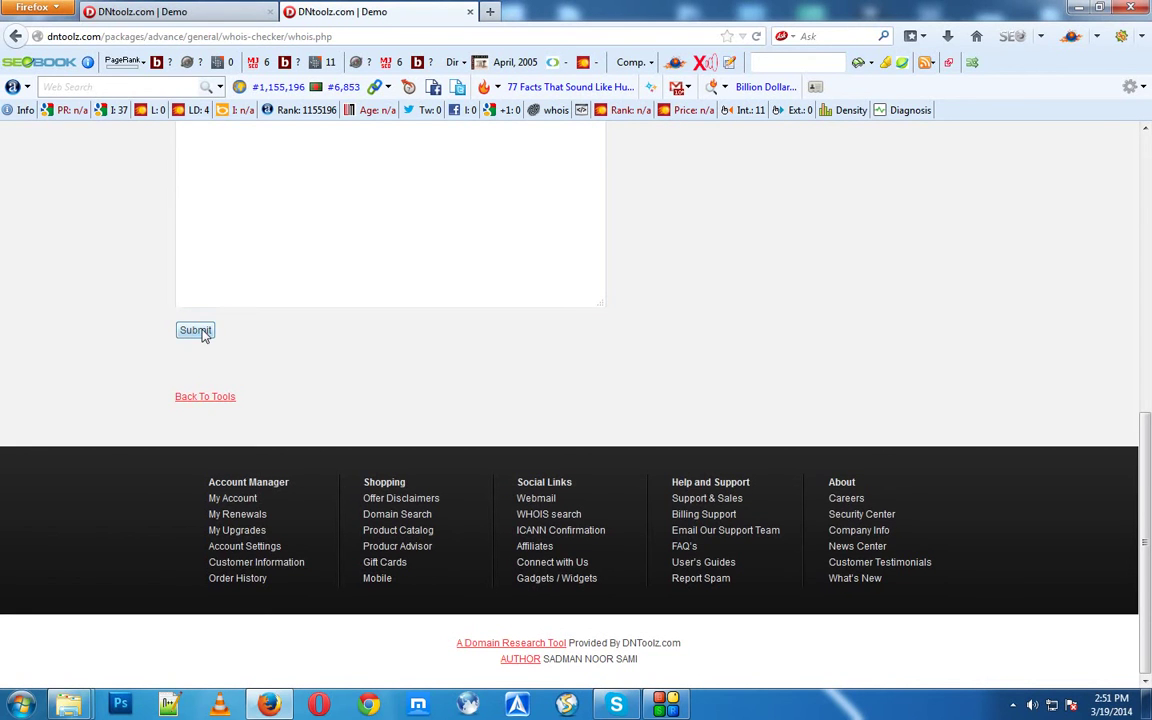
Submit the five domains and review dkal.com's MESH DIGITAL LIMITED whois record and name servers.
left_click(197, 331)
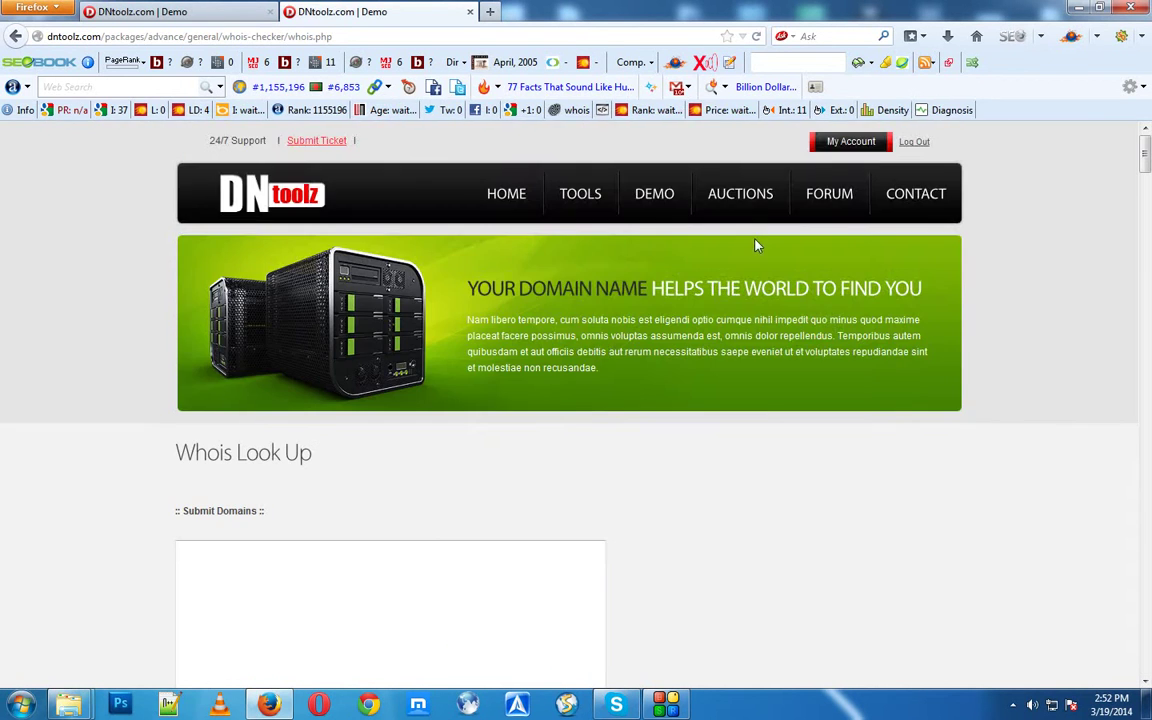
scroll(765, 262, "down", 4)
scroll(769, 270, "down", 4)
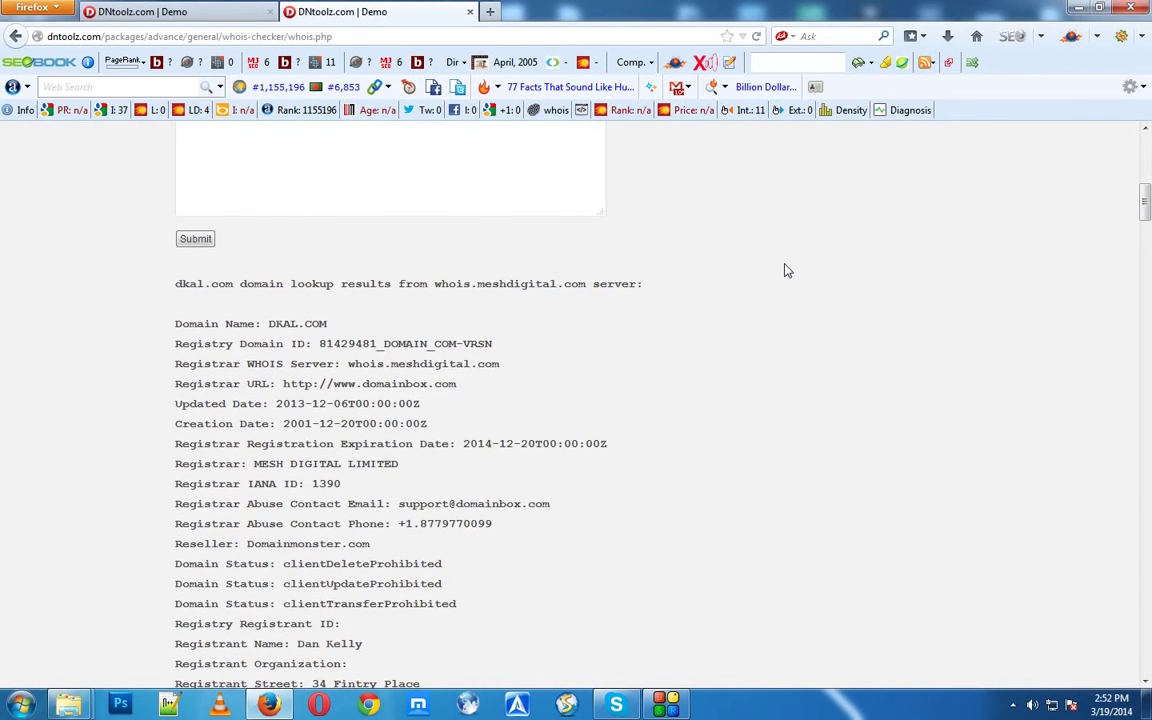
scroll(787, 267, "down", 1)
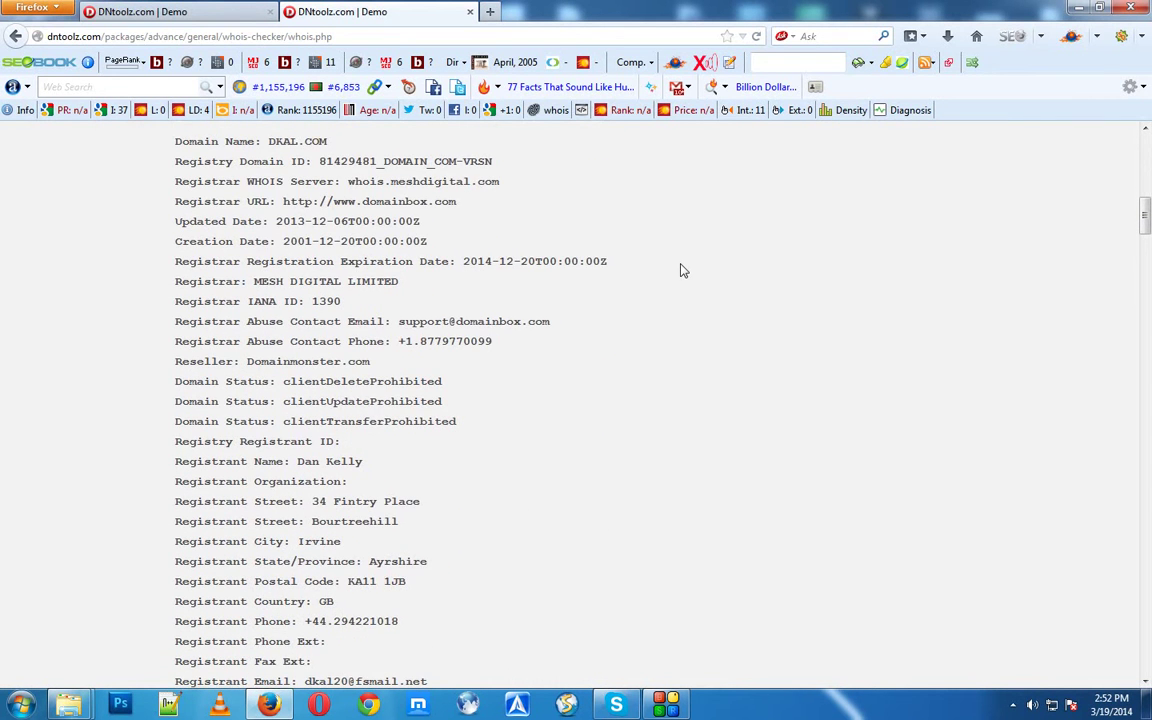
scroll(681, 268, "up", 1)
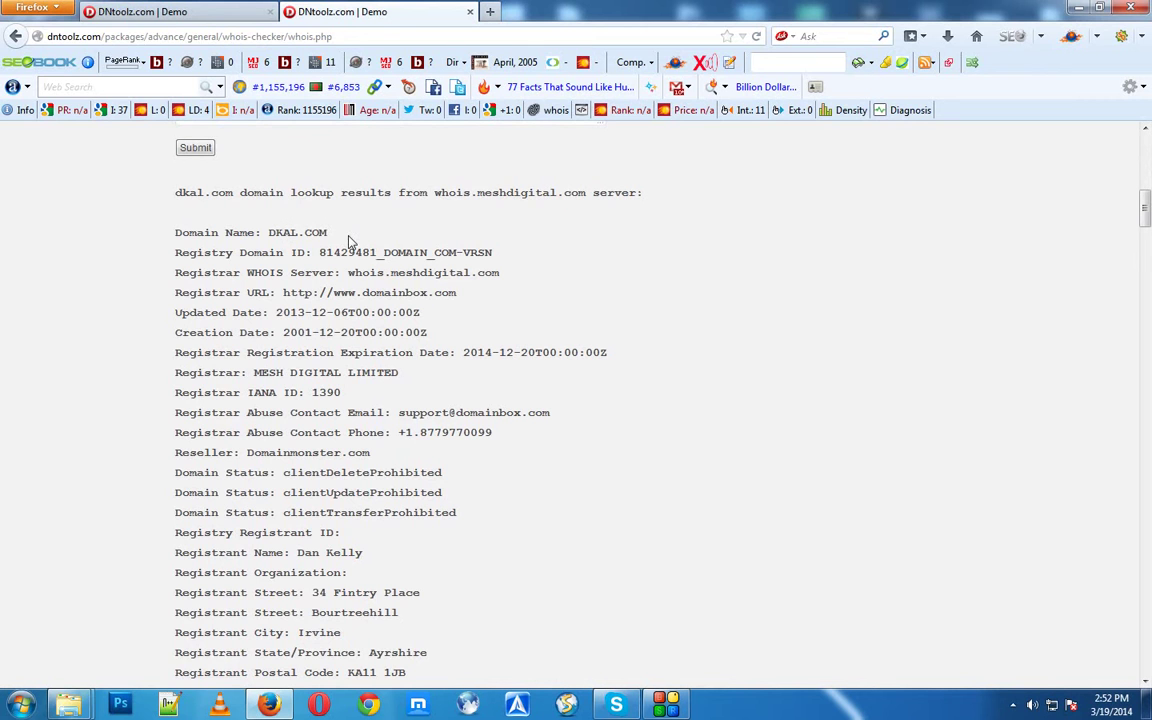
scroll(510, 298, "down", 1)
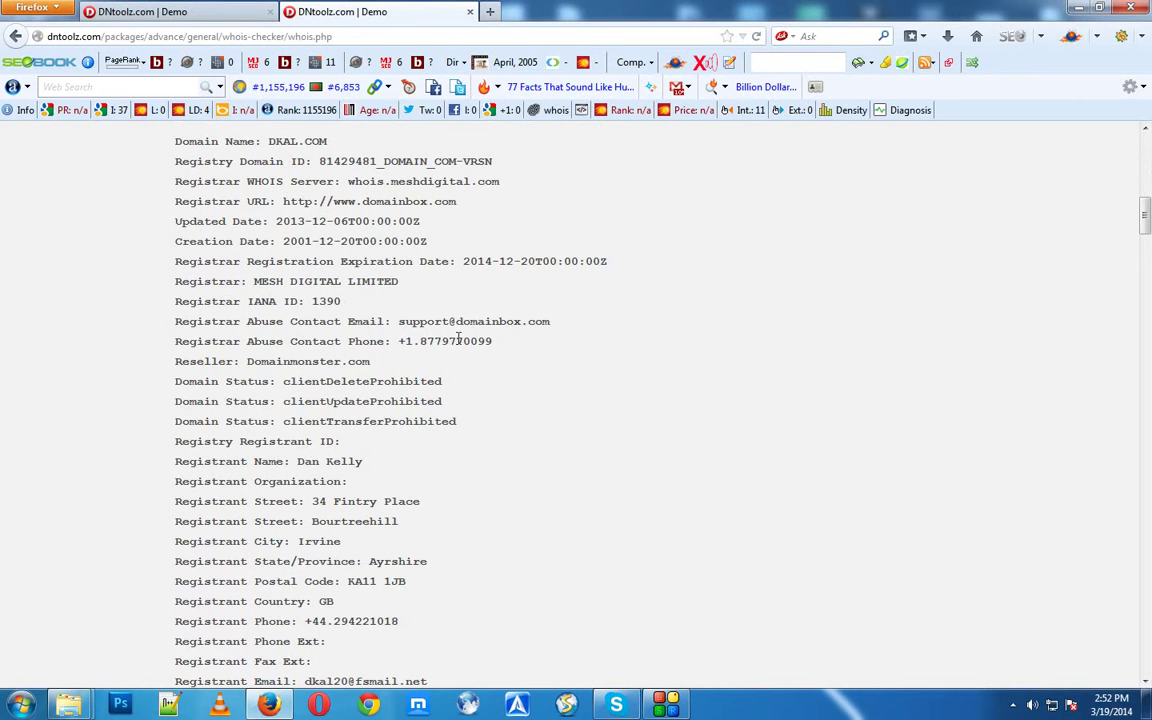
scroll(513, 338, "down", 2)
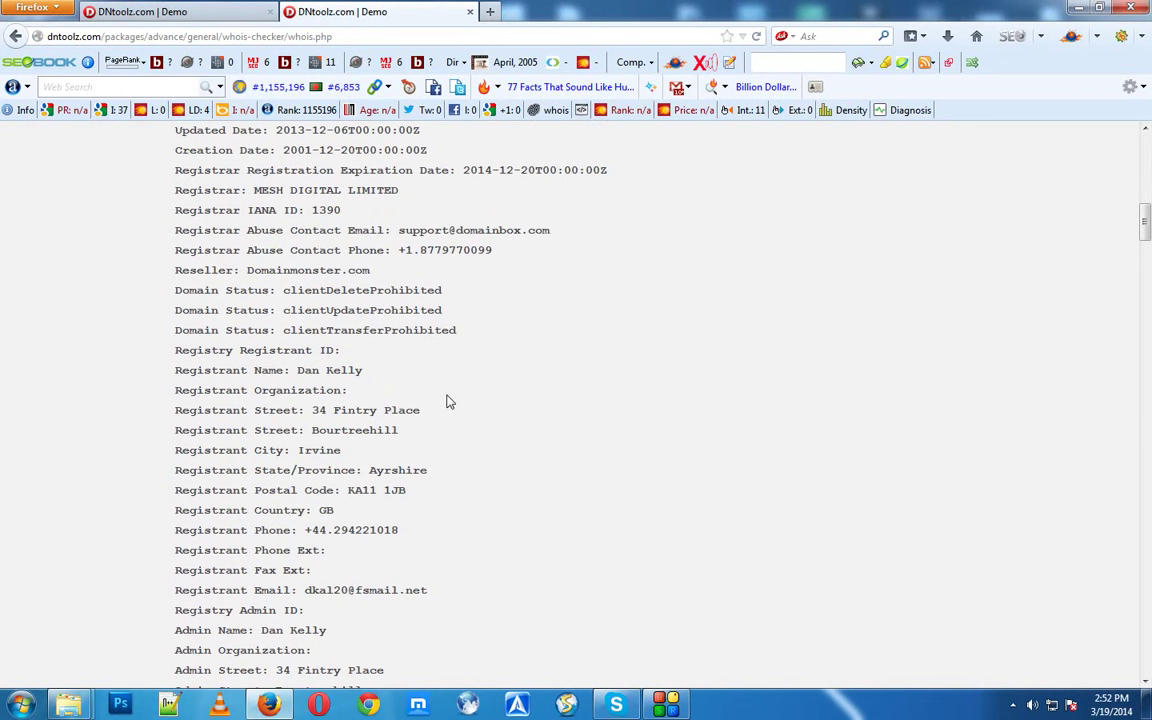
scroll(400, 458, "down", 1)
scroll(398, 456, "down", 2)
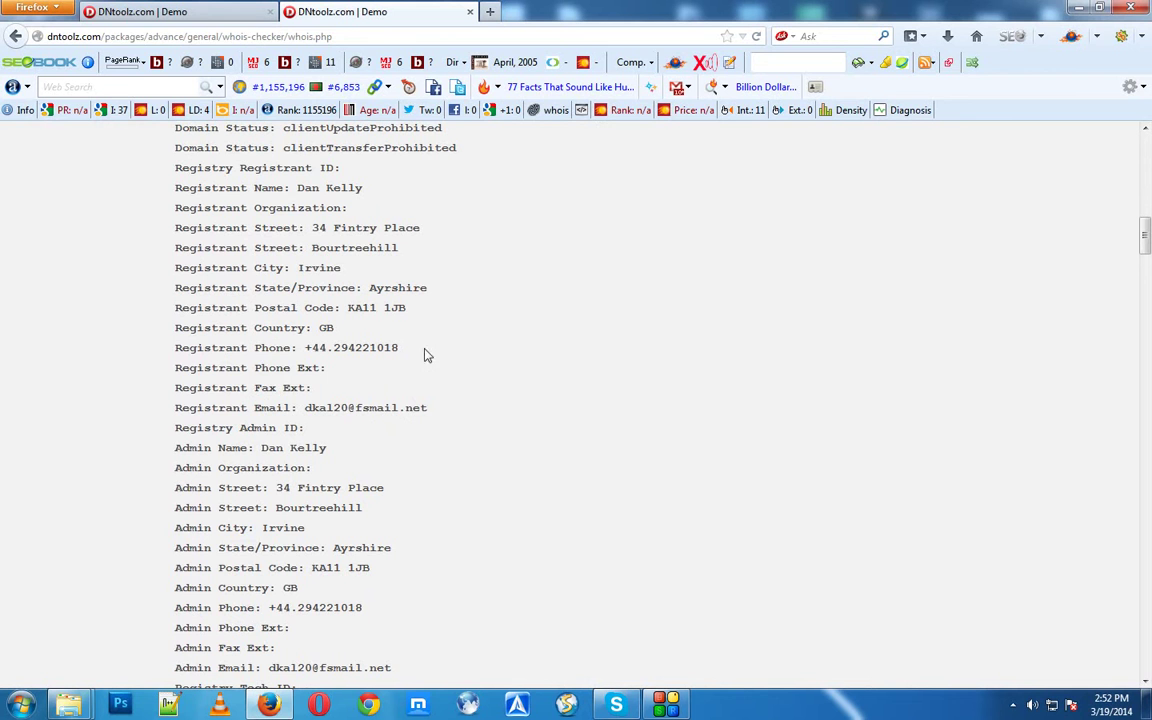
scroll(476, 380, "down", 2)
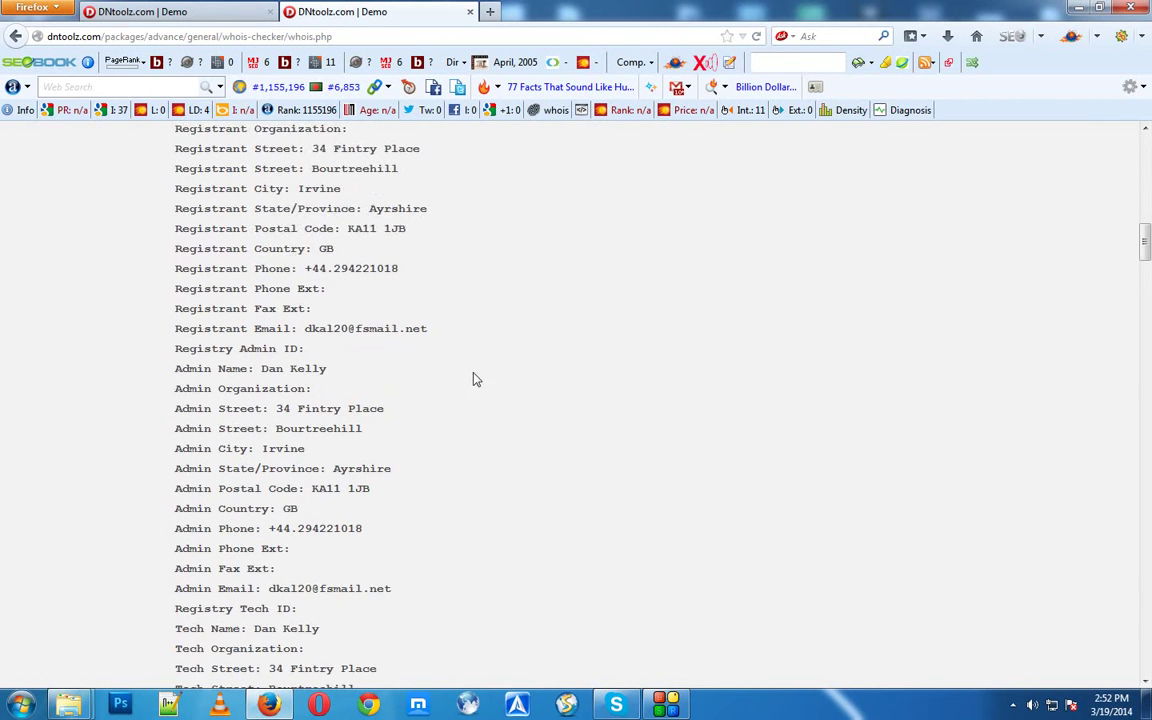
scroll(476, 380, "down", 12)
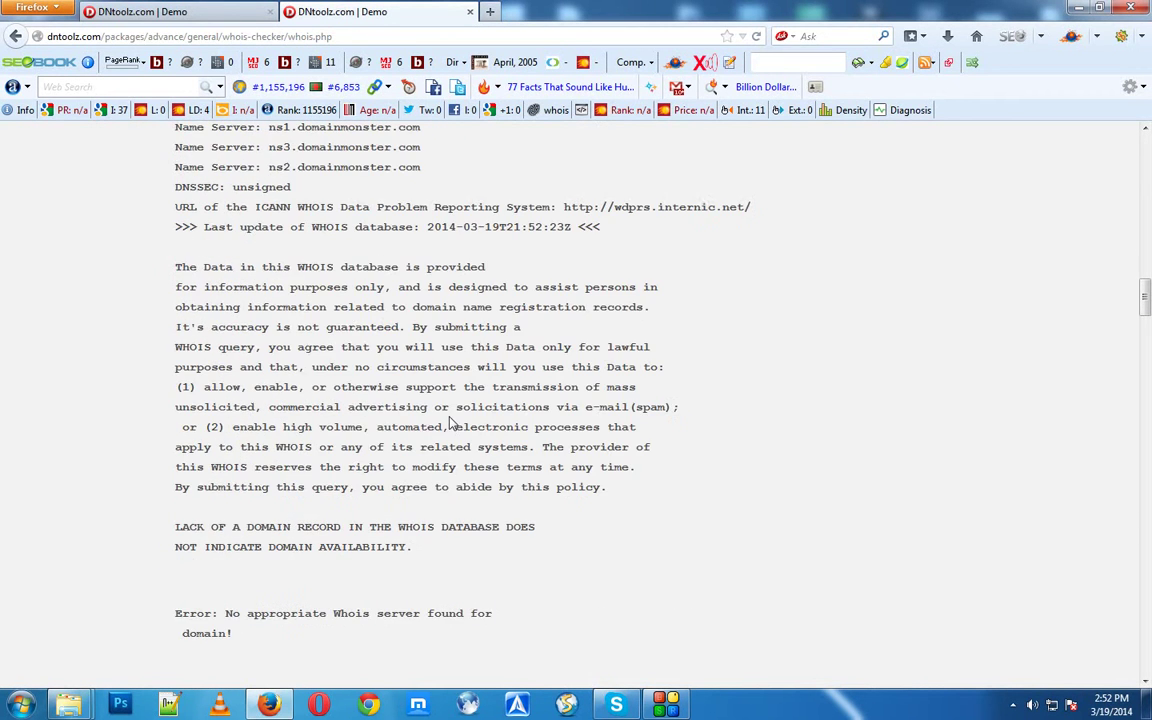
Scroll past the odas.com record to qkin.com's GoDaddy whois results, name servers NS1/NS2.QKIN.COM.
scroll(429, 290, "down", 8)
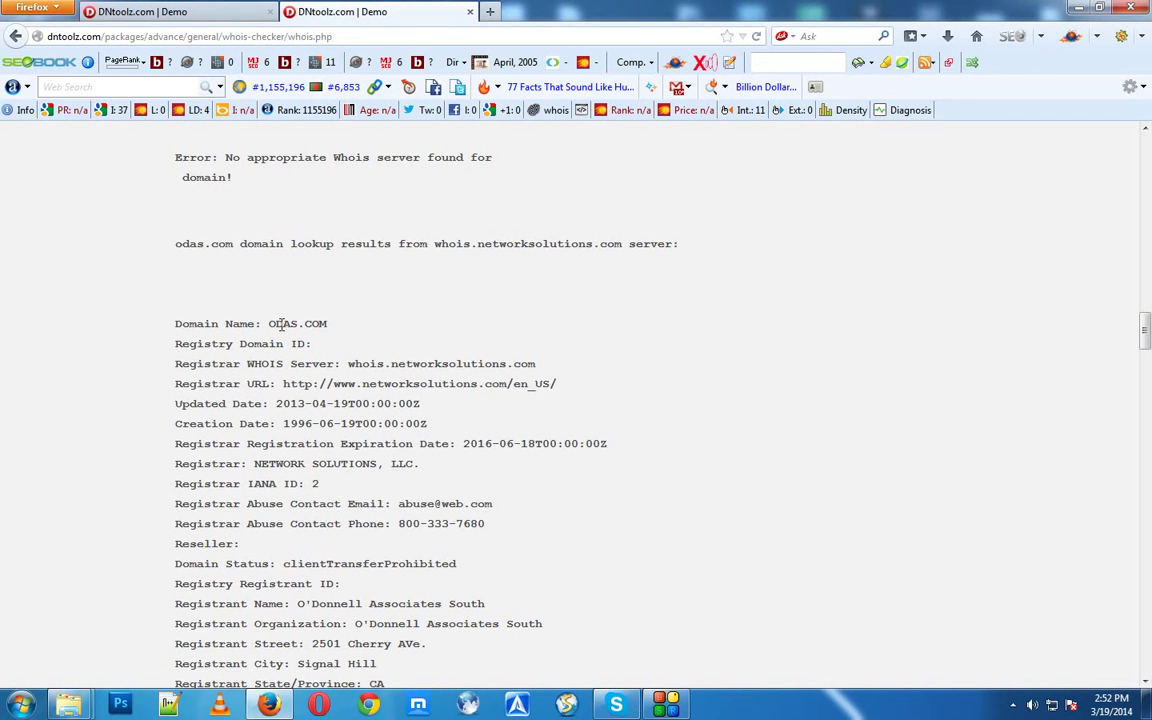
scroll(390, 325, "down", 3)
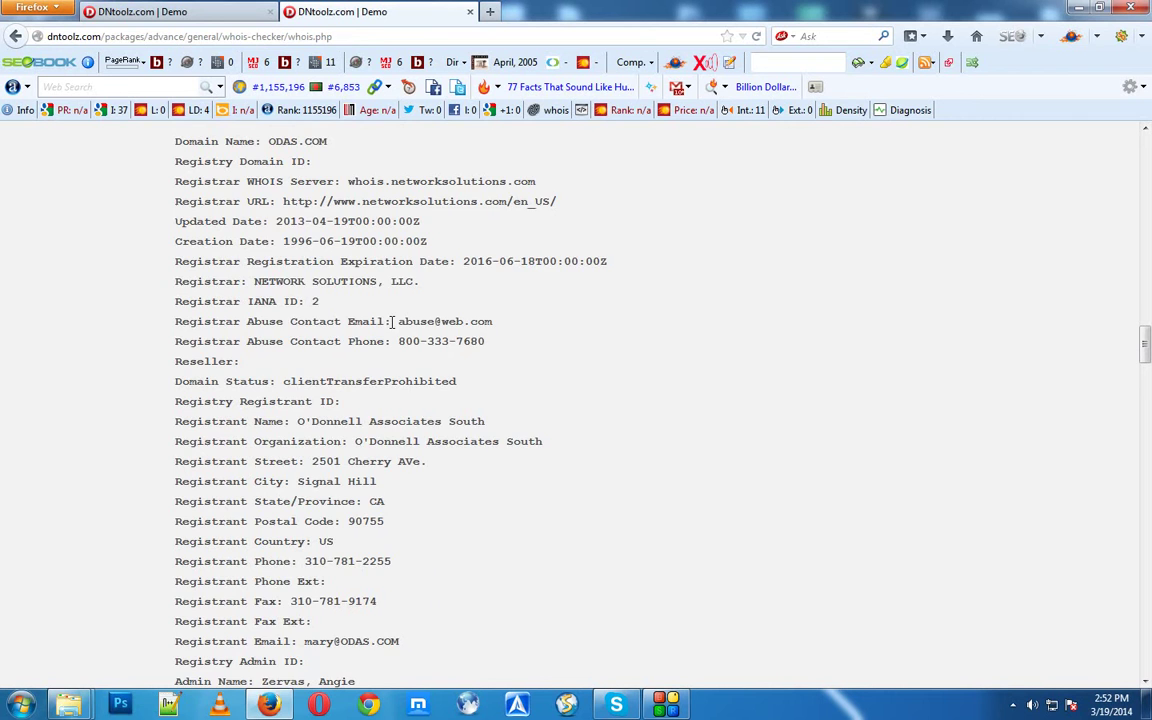
scroll(392, 321, "down", 6)
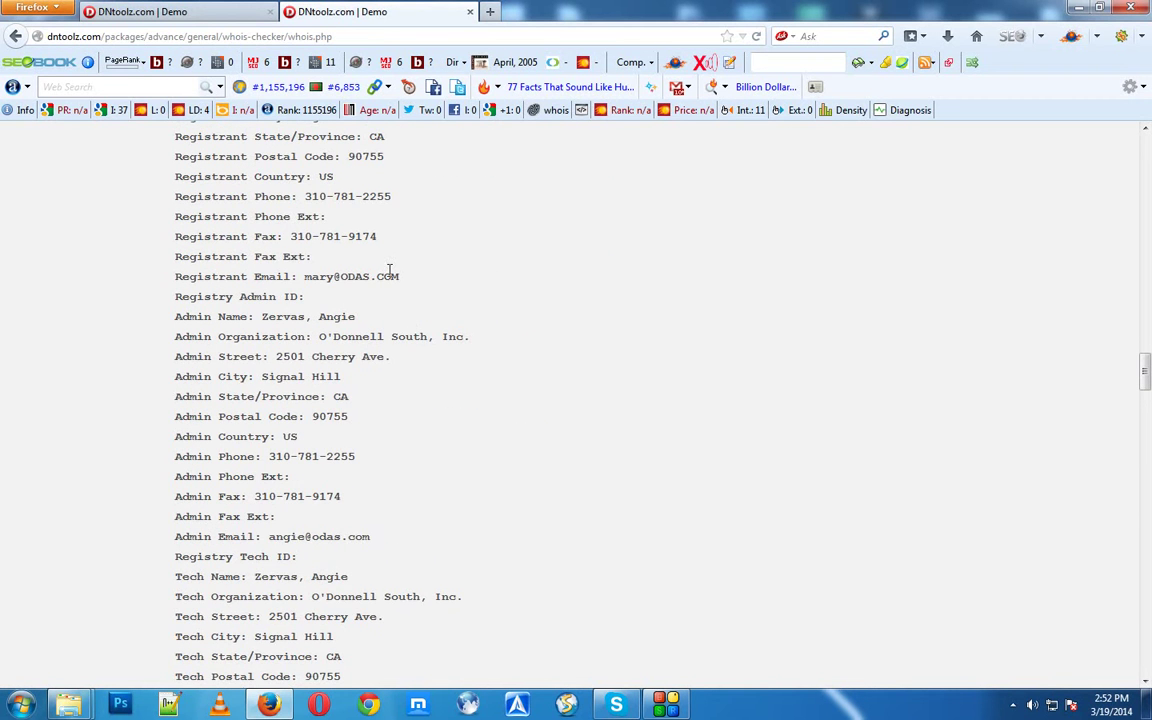
scroll(390, 274, "up", 2)
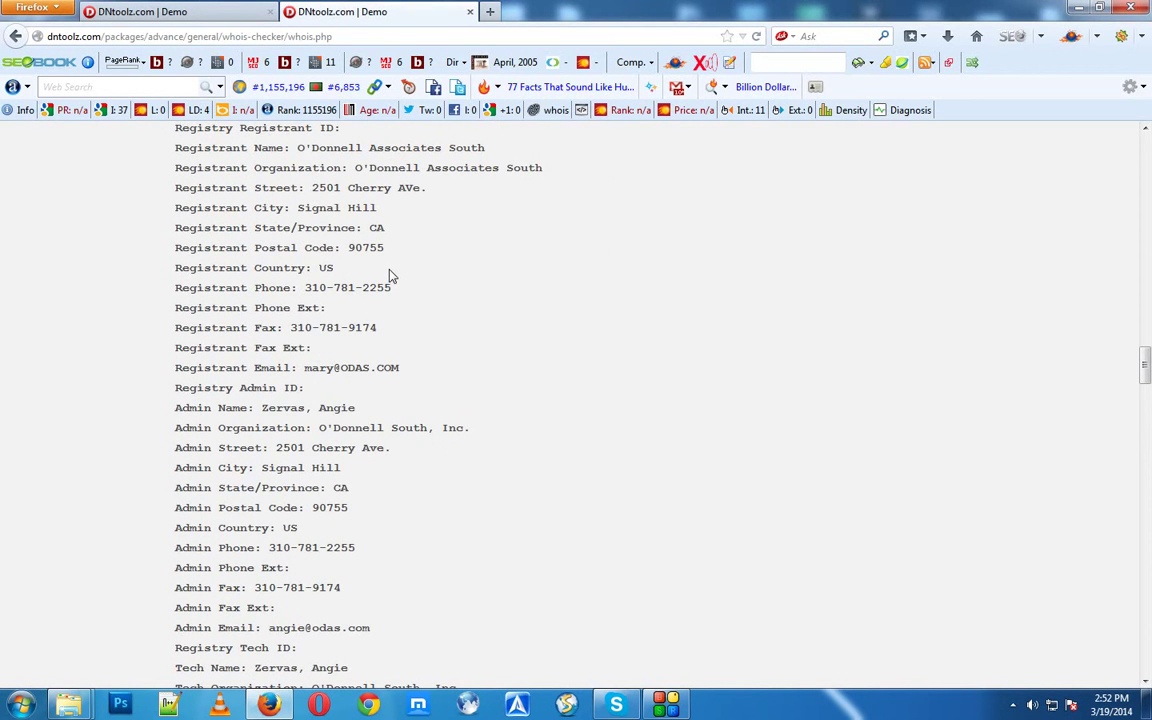
scroll(459, 359, "down", 17)
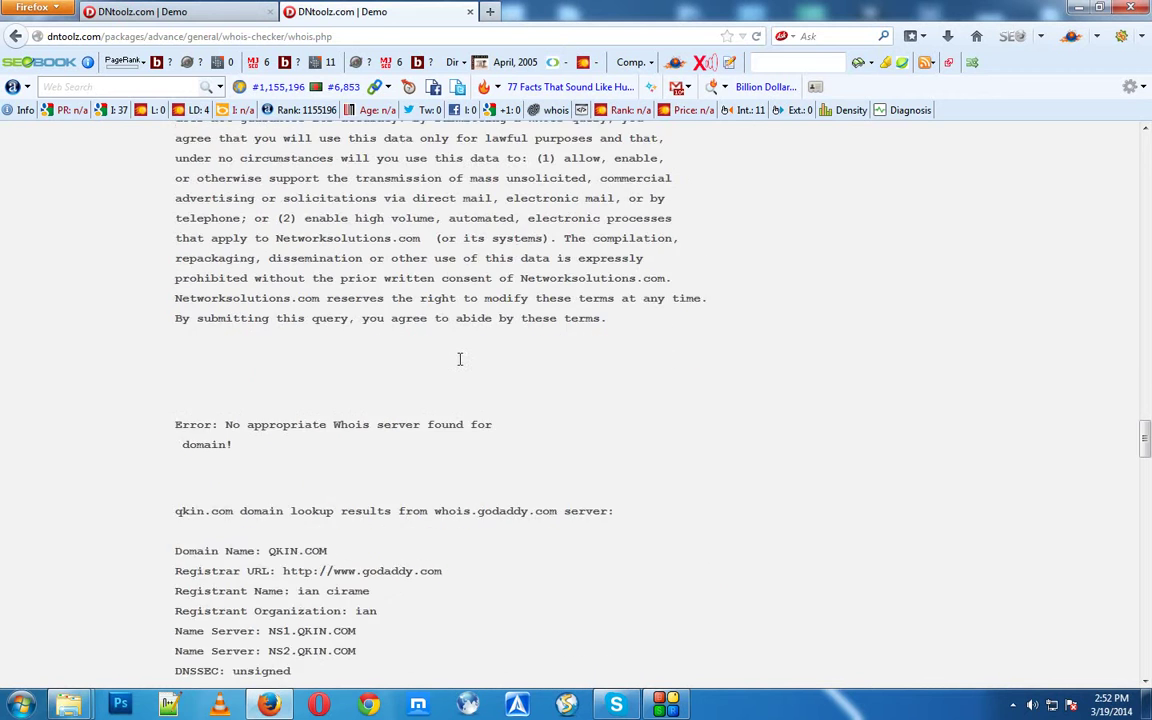
scroll(459, 359, "down", 8)
scroll(421, 345, "up", 2)
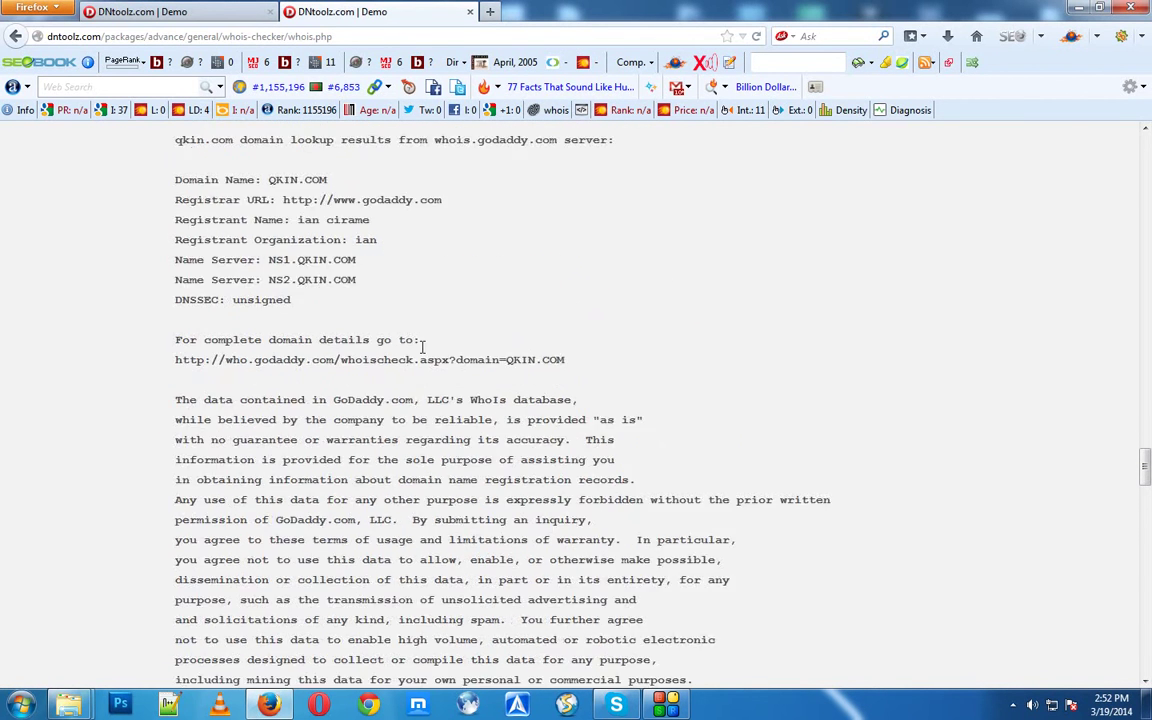
scroll(421, 345, "up", 3)
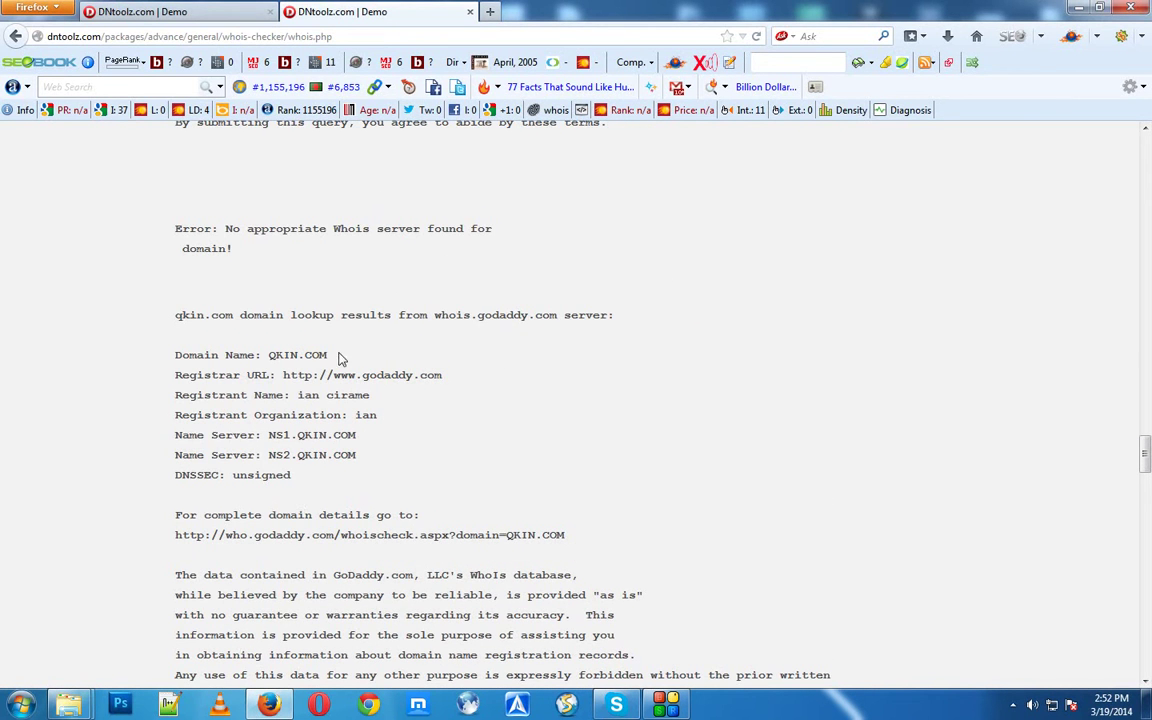
scroll(404, 378, "down", 2)
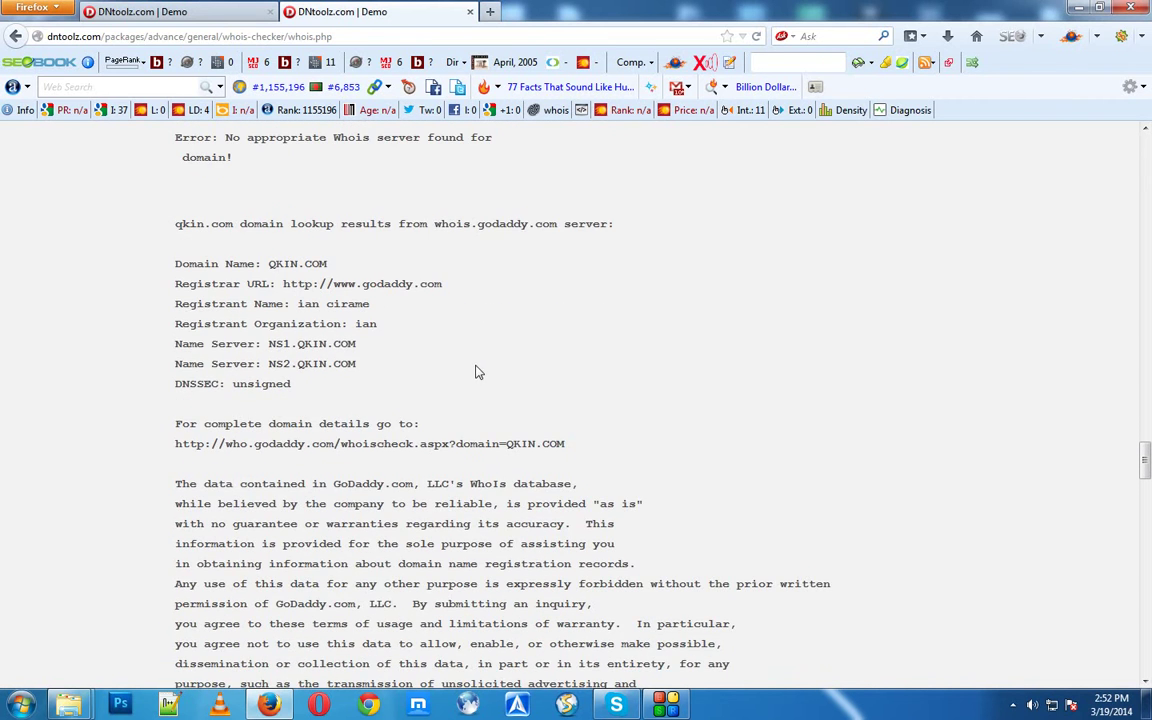
scroll(476, 372, "down", 2)
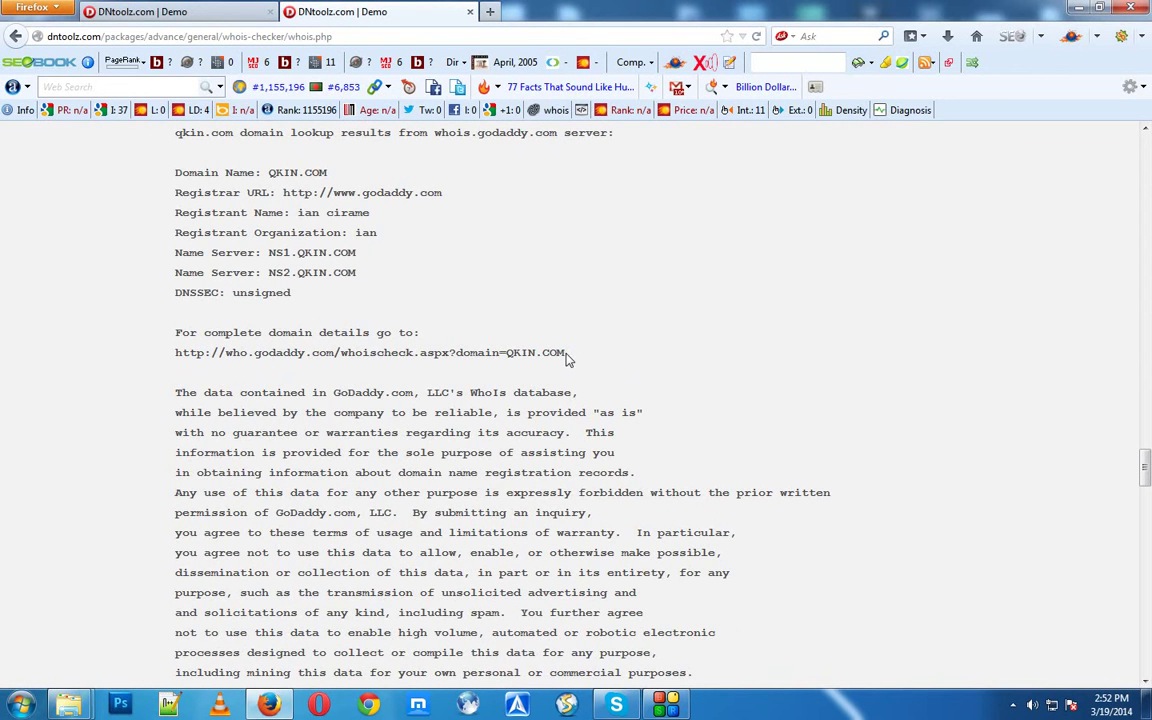
scroll(450, 358, "down", 4)
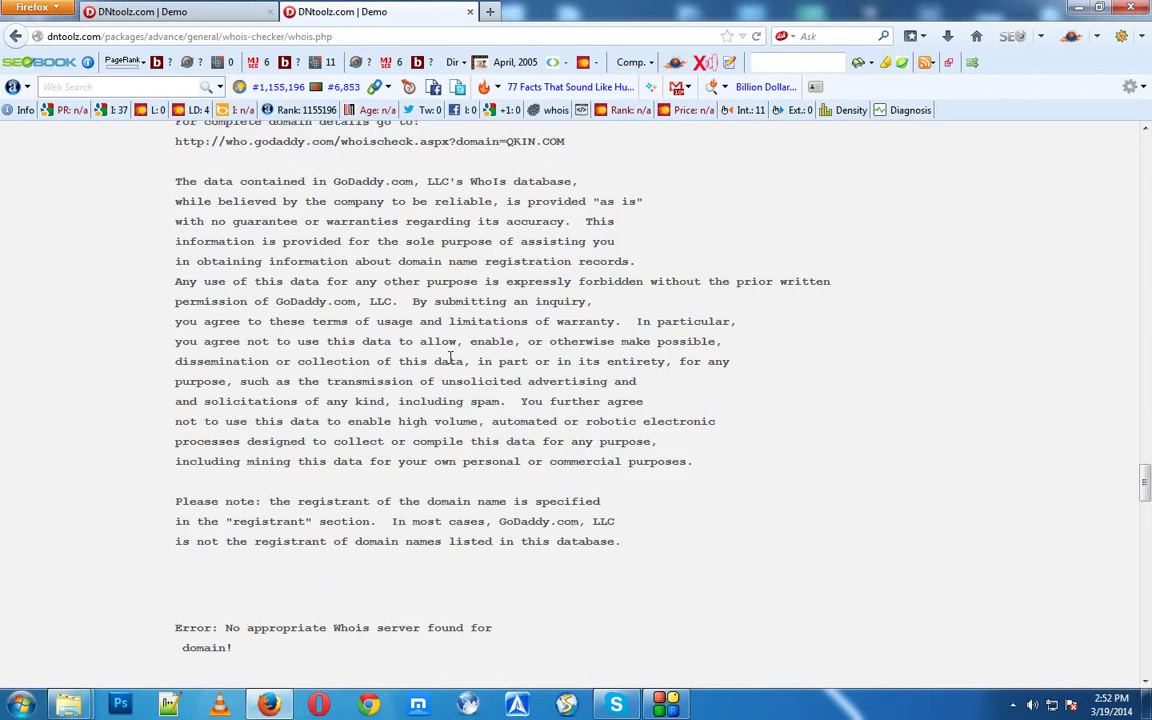
Scroll through qkfg.com's eName Technology contacts down to its status and dns1.iidns.com name server.
scroll(450, 358, "down", 20)
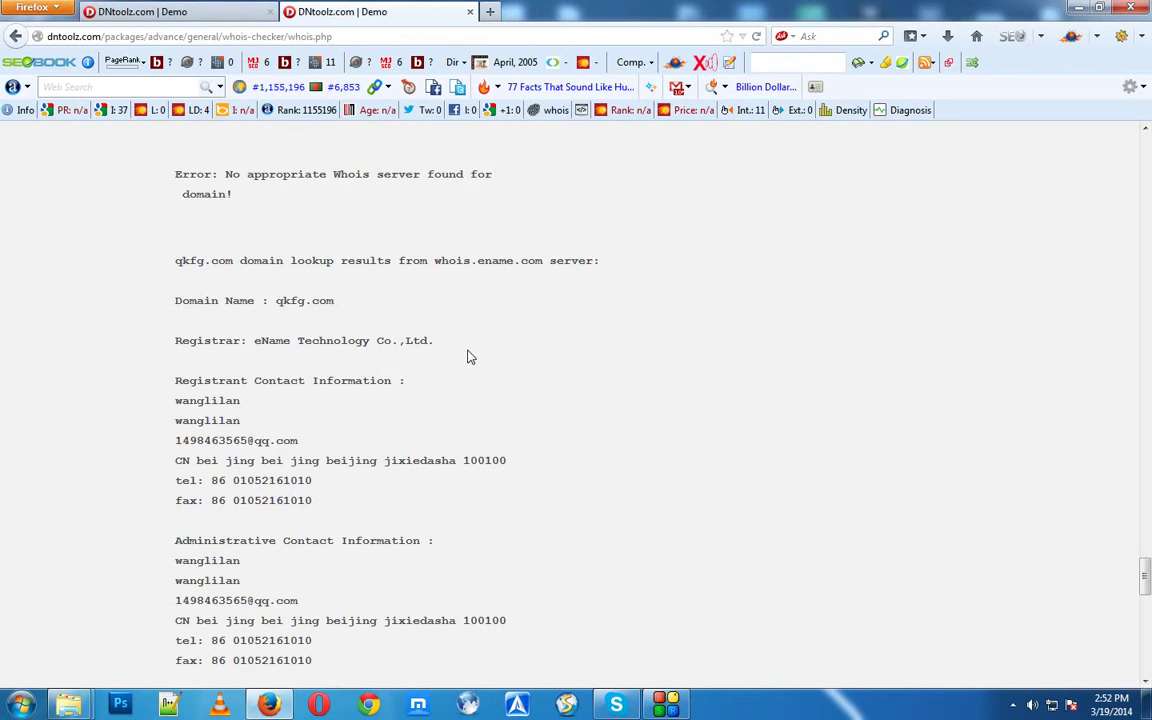
scroll(468, 356, "down", 2)
scroll(400, 350, "up", 2)
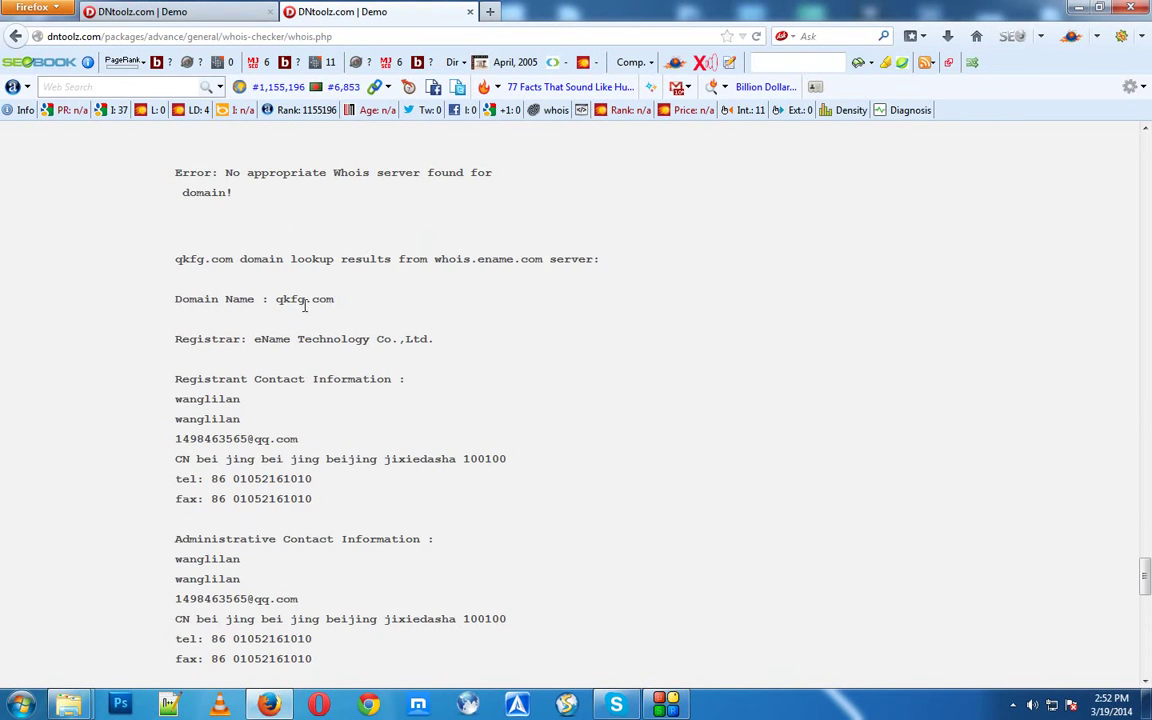
scroll(370, 315, "down", 4)
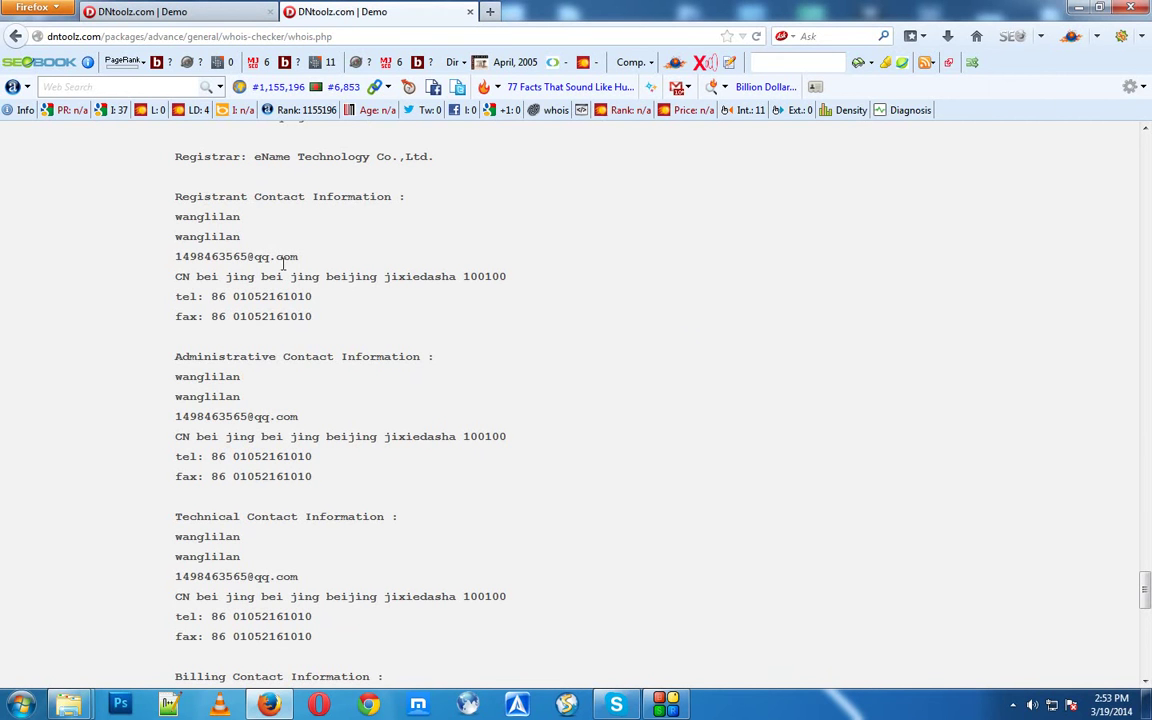
scroll(282, 412, "down", 2)
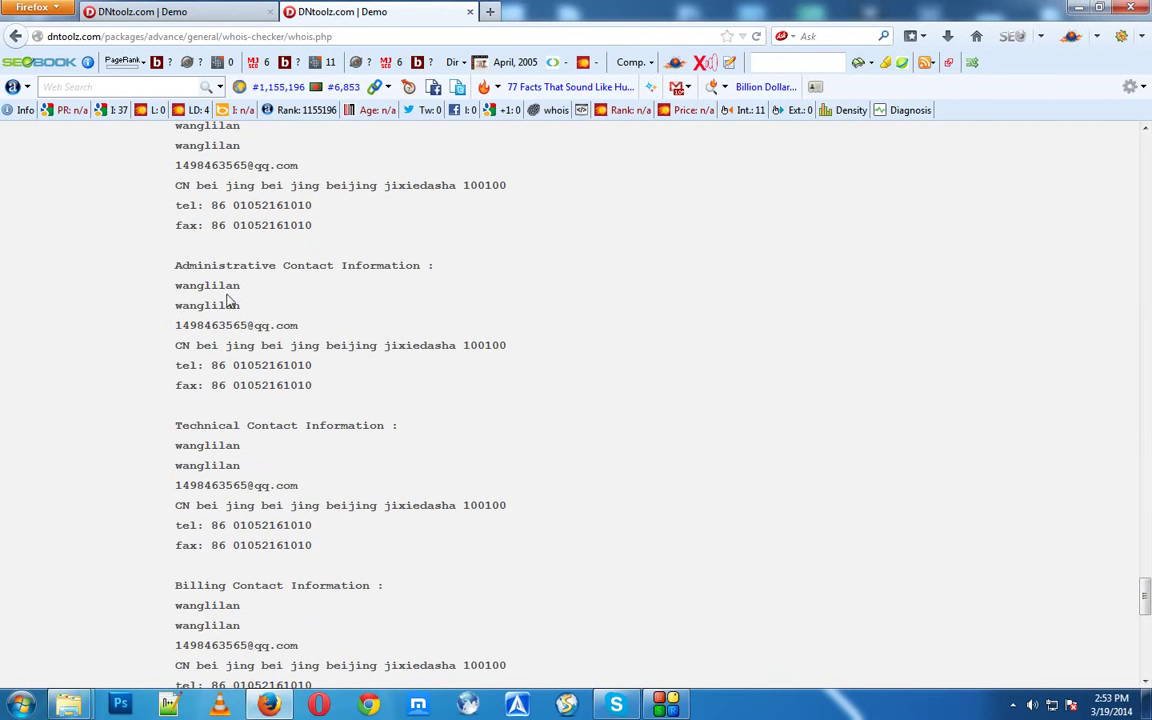
scroll(334, 301, "down", 2)
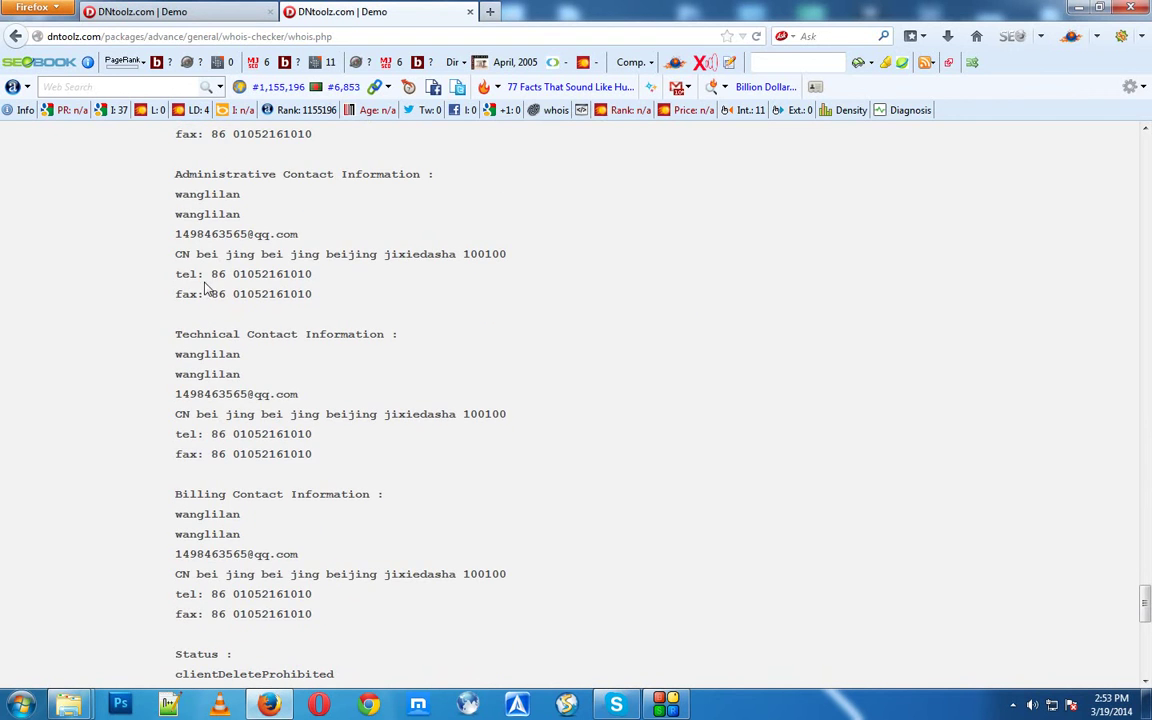
scroll(308, 331, "down", 2)
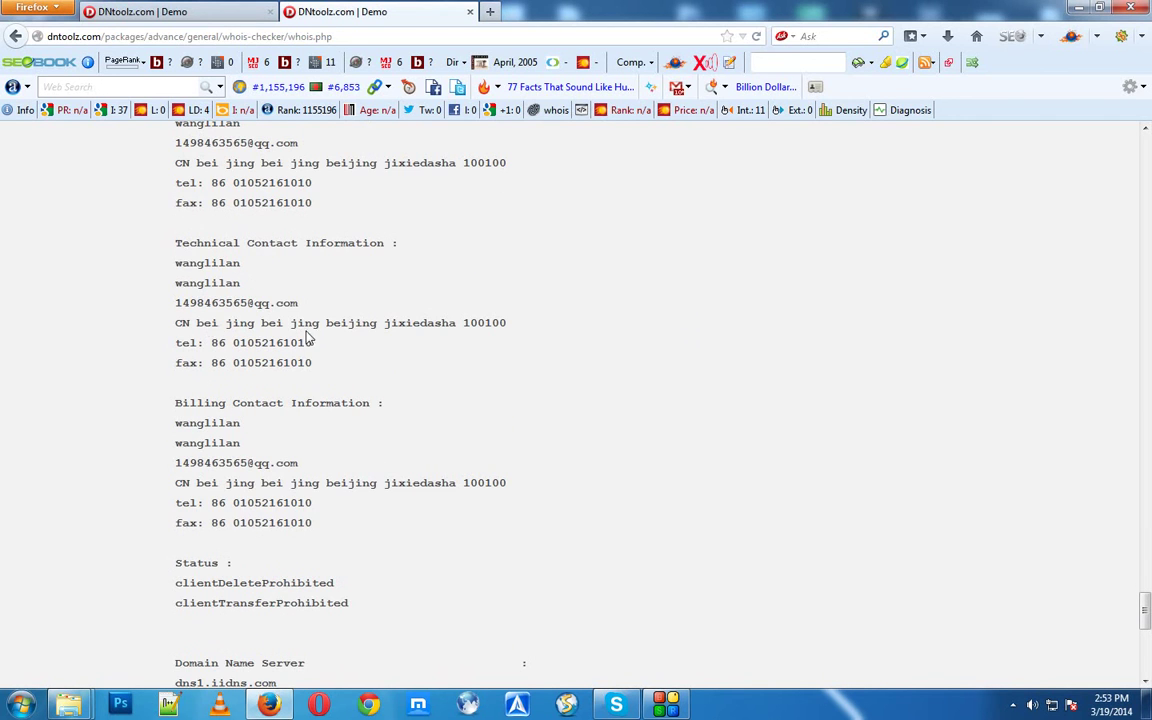